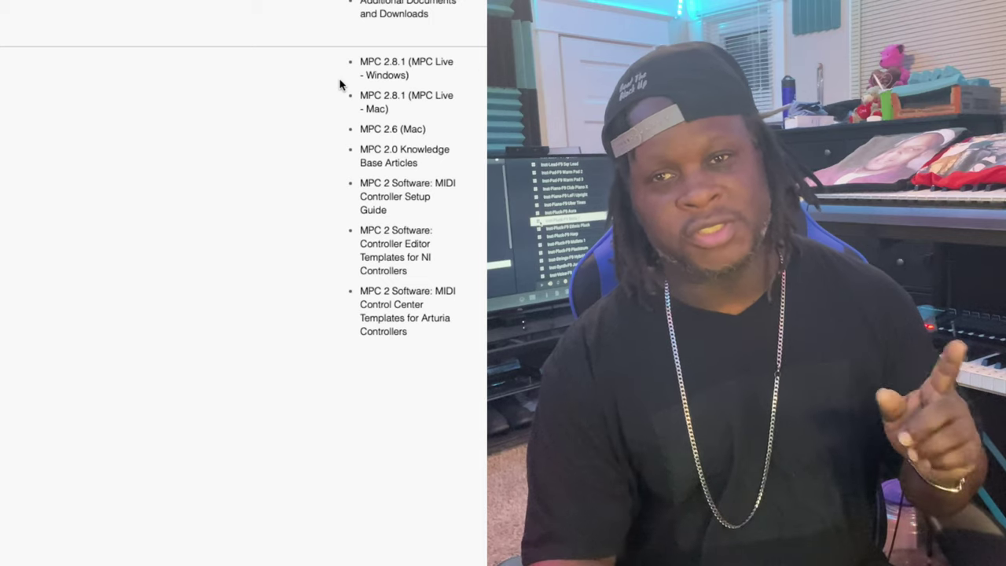
# Scroll through Template 1's pad and knob assignments for the Maschine Controller MK3
pyautogui.scroll(-1, 346, 83)
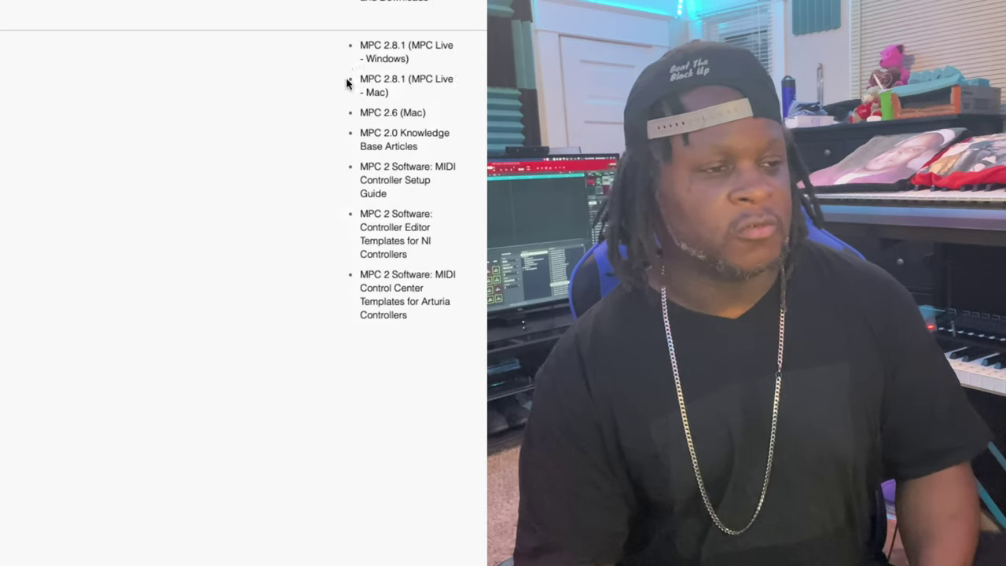
pyautogui.scroll(-1, 347, 83)
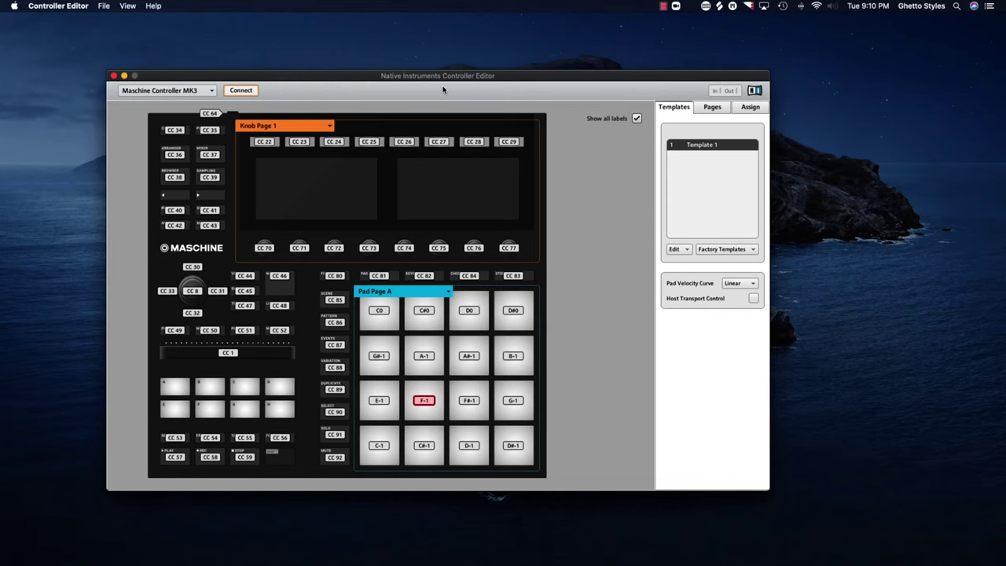
# Open the MPC - Maschine MK3.ncm3 template from the File menu
pyautogui.click(105, 6)
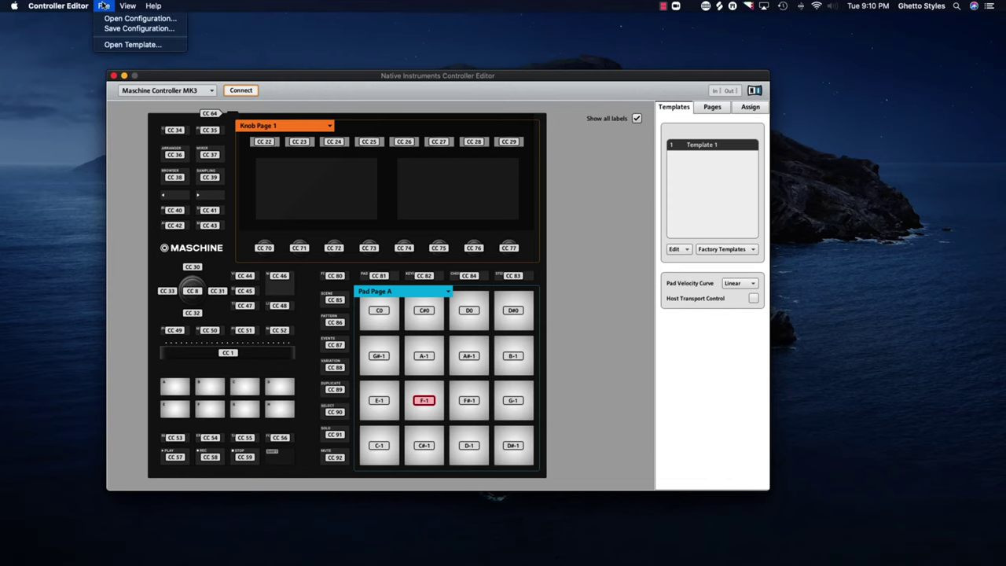
pyautogui.click(126, 44)
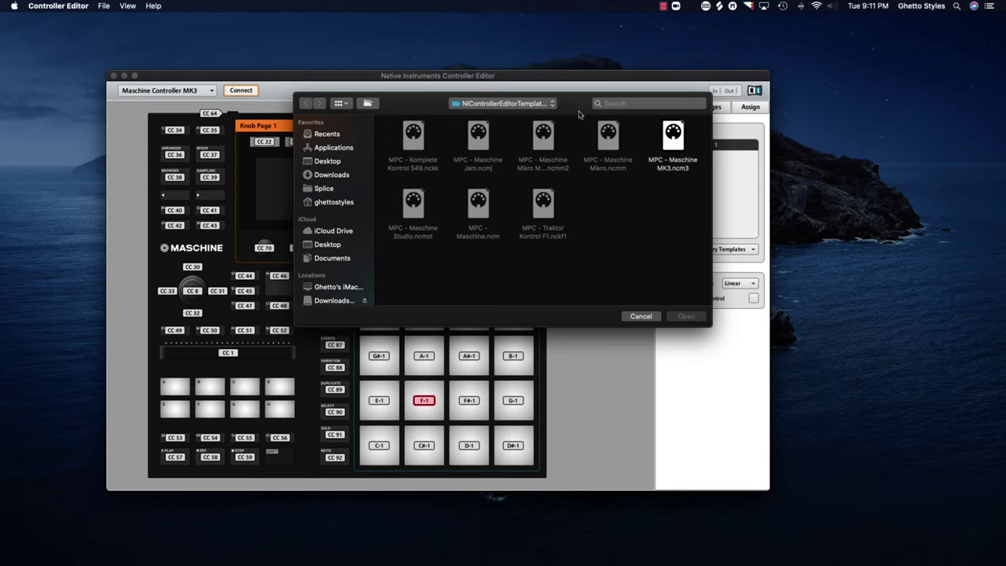
pyautogui.click(673, 138)
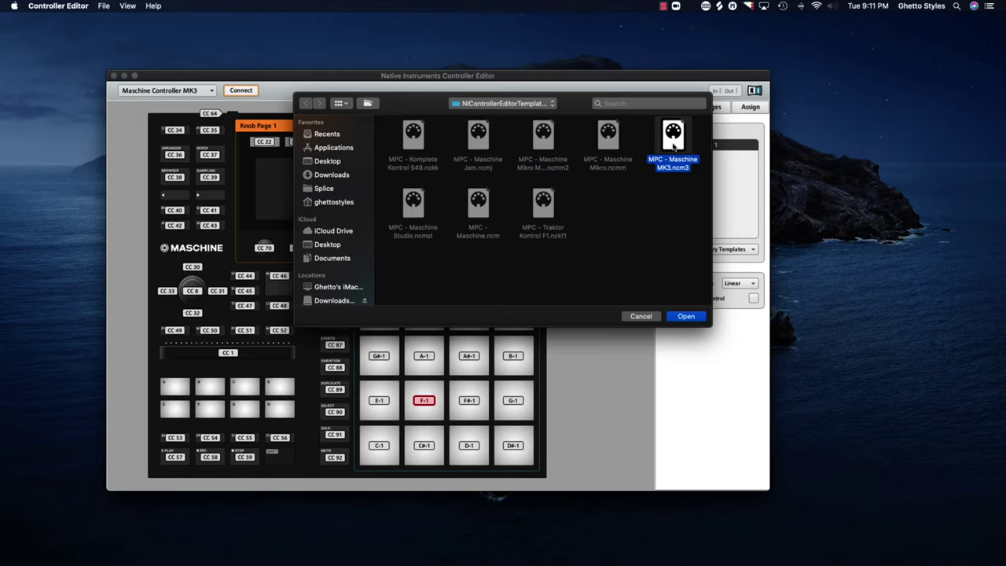
pyautogui.press('Return')
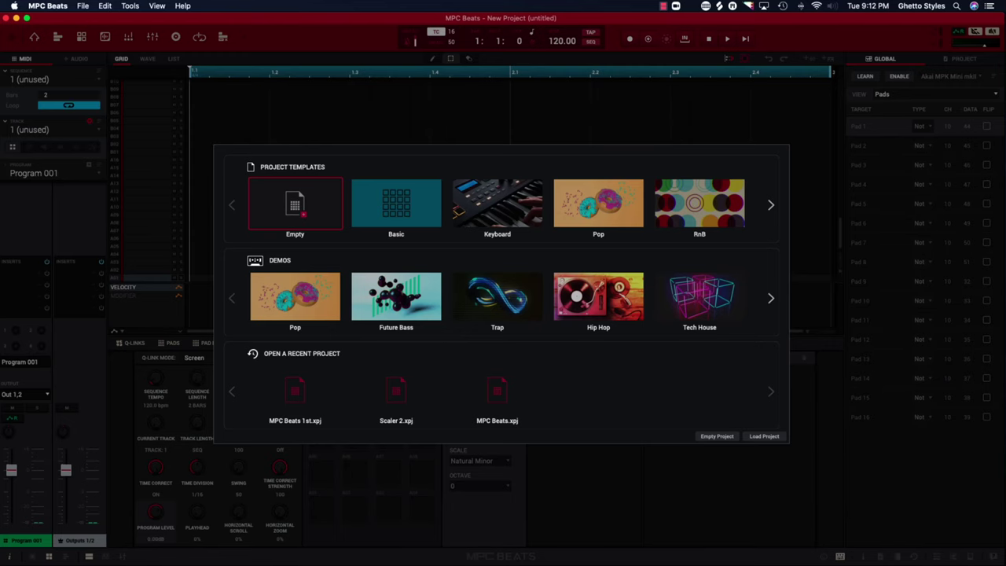
# Start an Empty Project and show the Media Browser with its expansions and programs
pyautogui.click(724, 438)
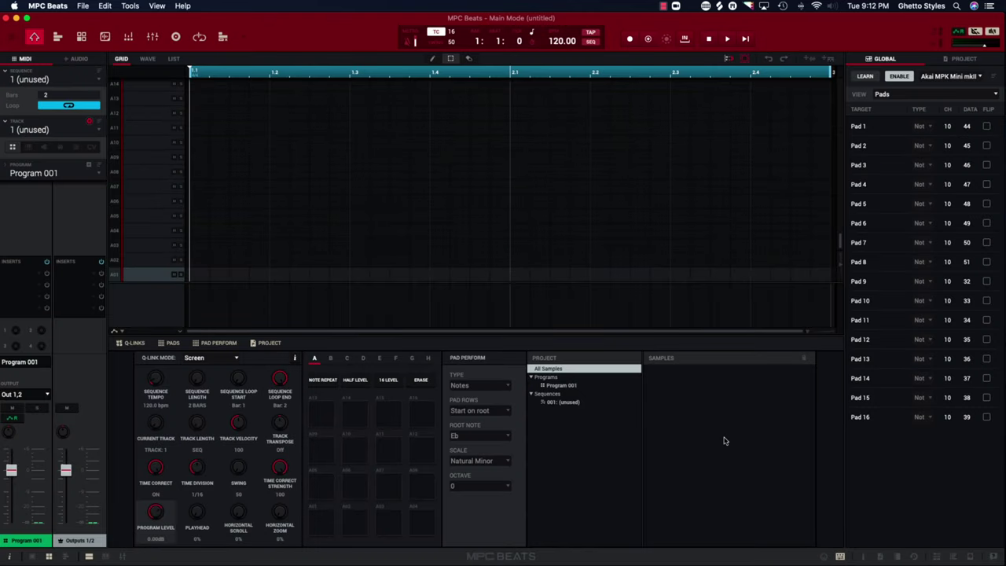
pyautogui.click(936, 557)
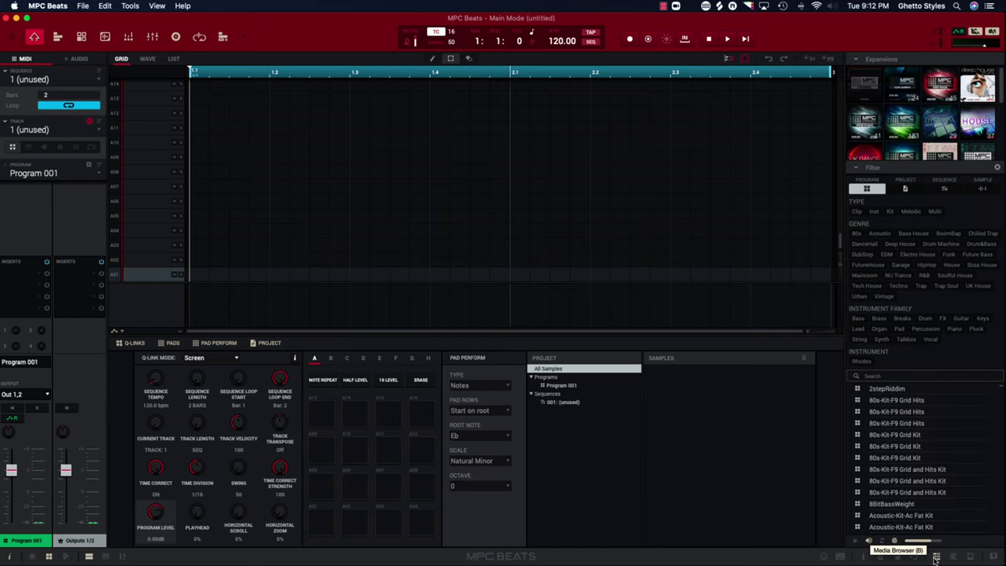
# In MIDI Learn, select the Factory > Native Instruments > NI Maschine MK3 controller map
pyautogui.click(840, 556)
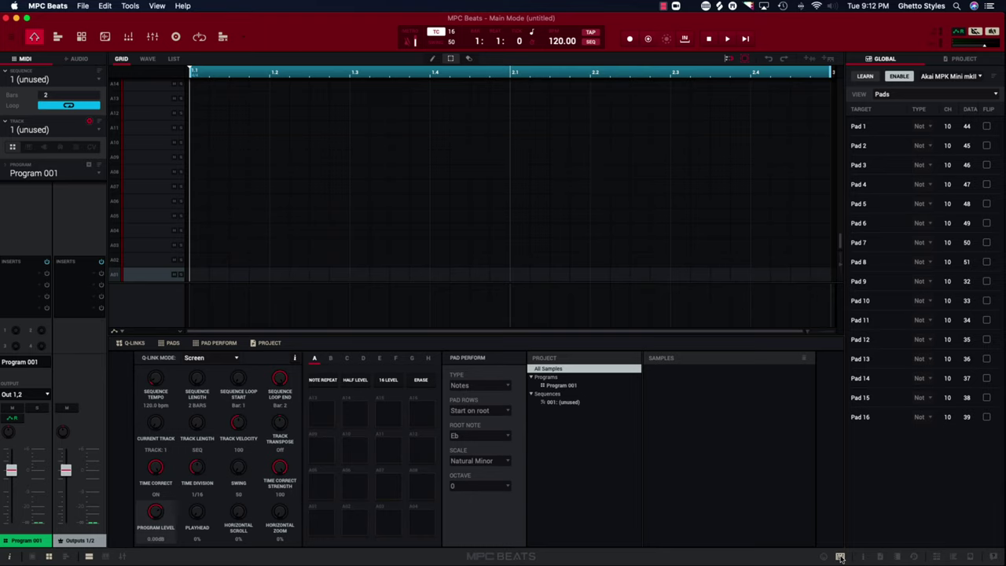
pyautogui.click(965, 80)
pyautogui.moveTo(966, 91)
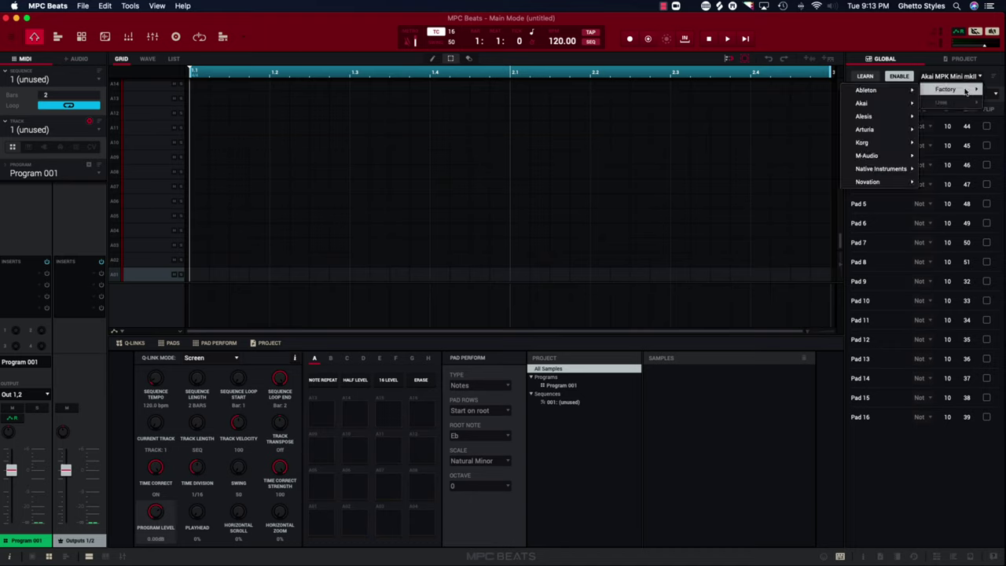
pyautogui.moveTo(880, 96)
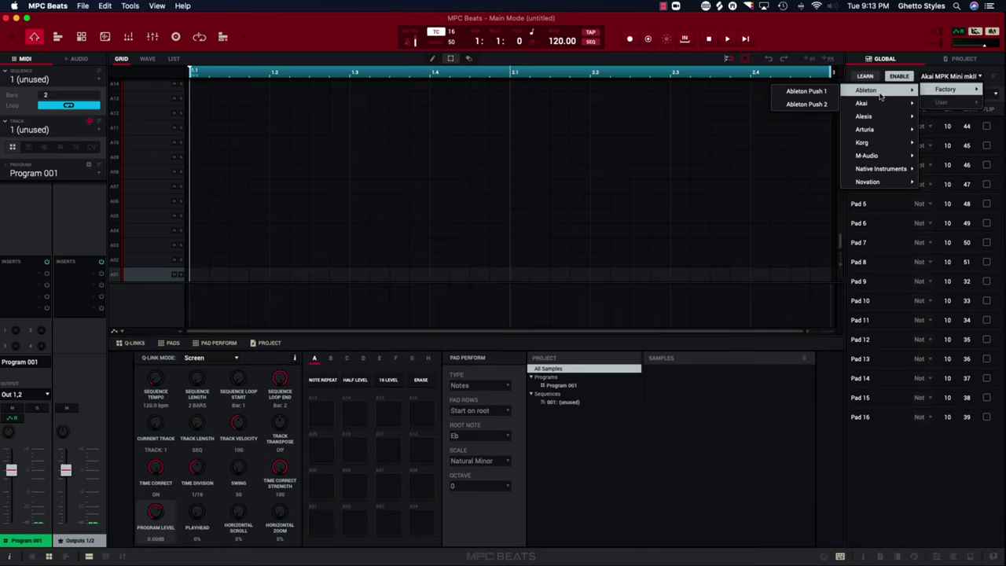
pyautogui.moveTo(881, 171)
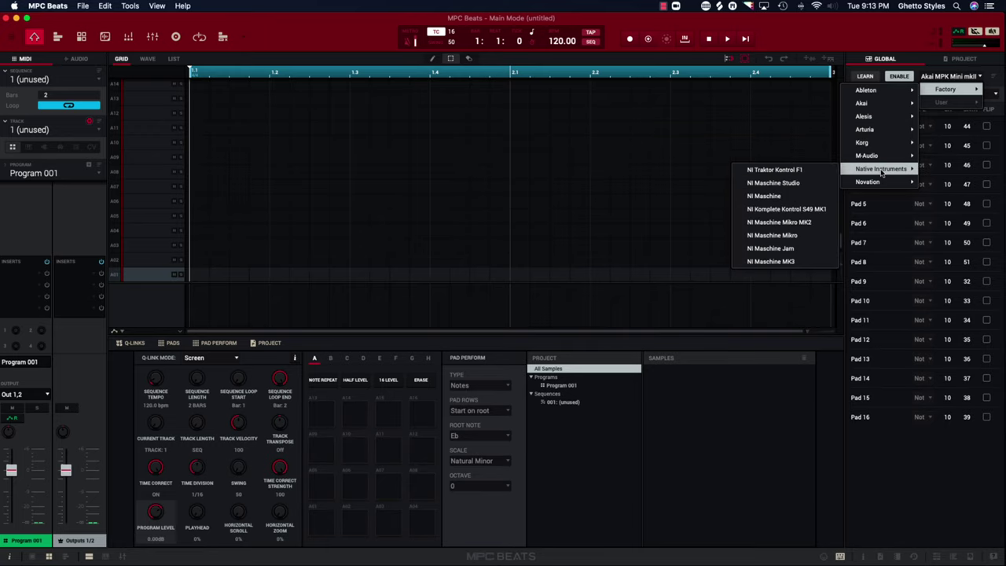
pyautogui.click(785, 262)
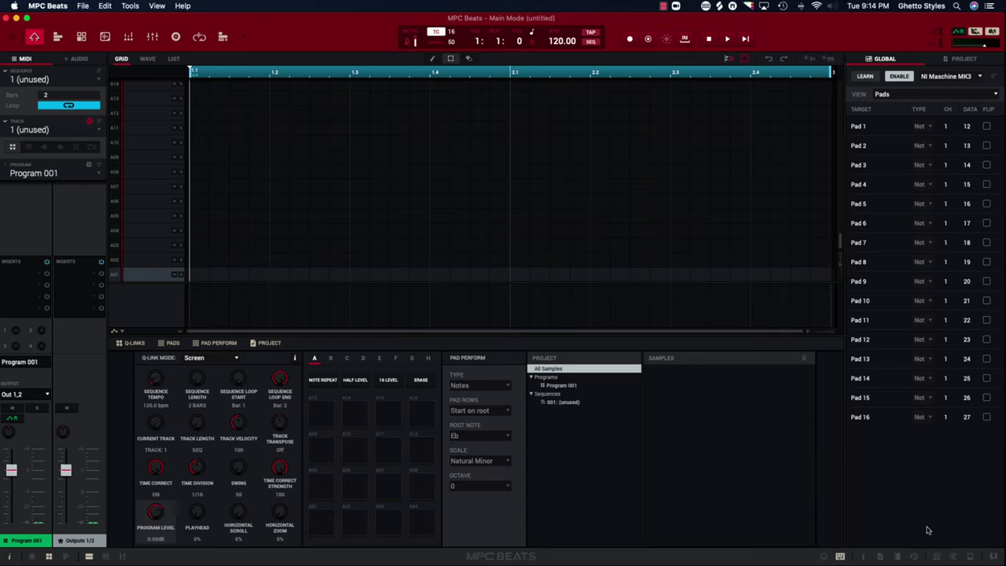
# Browse the programs list and load the Chilled Trap-Kit-Chill 5 drum kit onto the pads
pyautogui.click(941, 558)
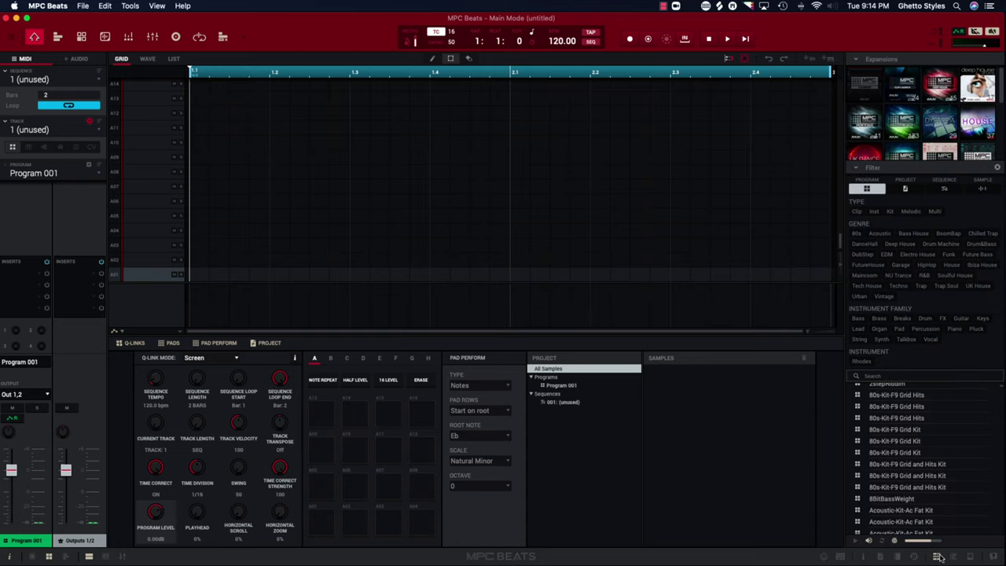
pyautogui.scroll(-1, 888, 412)
pyautogui.click(887, 409)
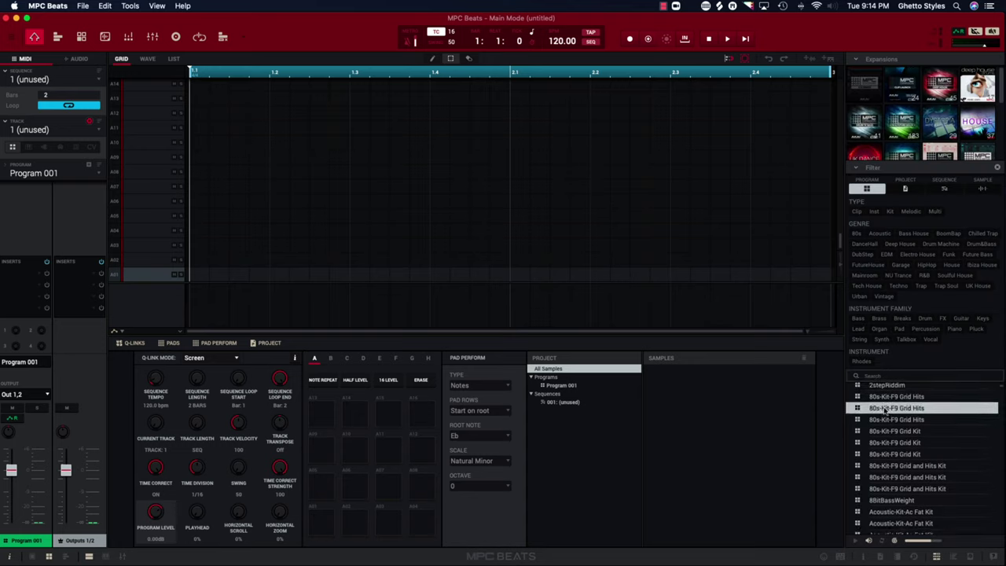
pyautogui.scroll(-5, 888, 415)
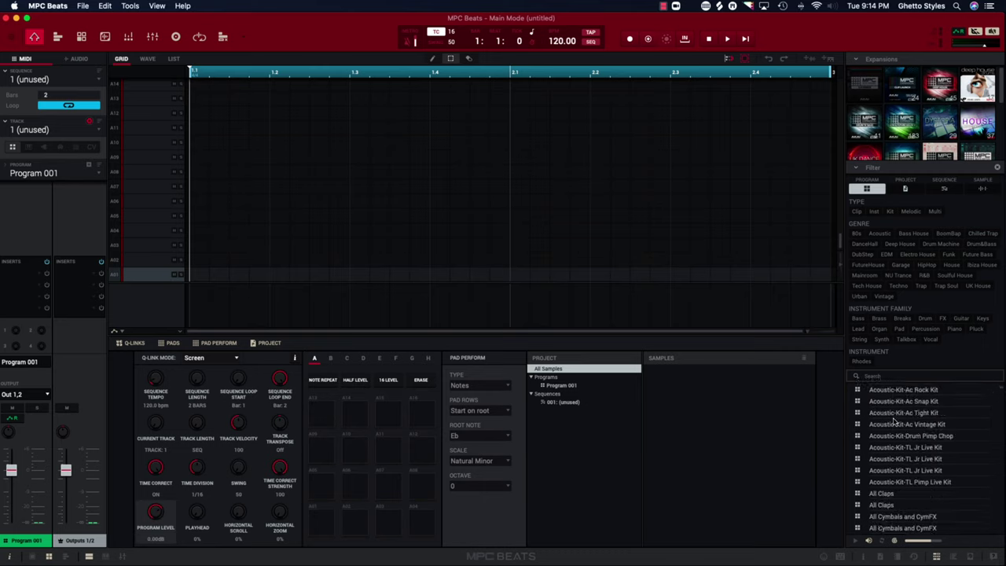
pyautogui.click(893, 421)
pyautogui.scroll(-15, 893, 421)
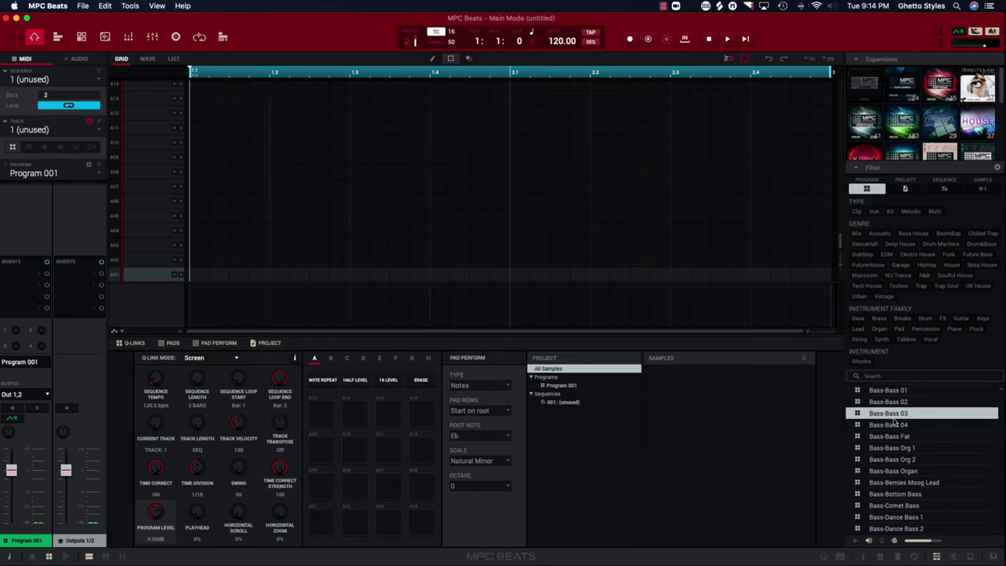
pyautogui.click(893, 414)
pyautogui.scroll(-10, 893, 422)
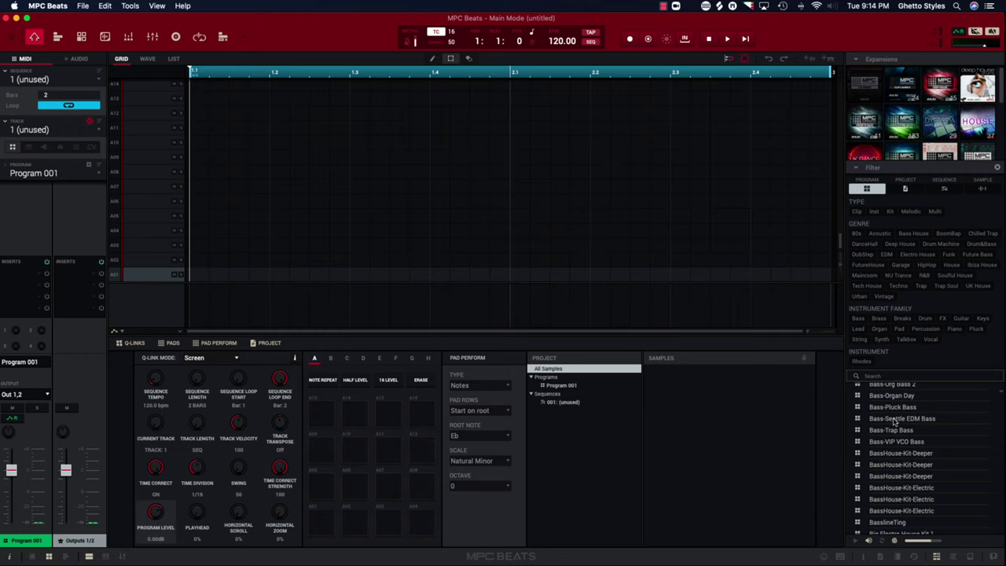
pyautogui.click(893, 417)
pyautogui.scroll(-2, 893, 422)
pyautogui.scroll(-8, 893, 422)
pyautogui.click(894, 422)
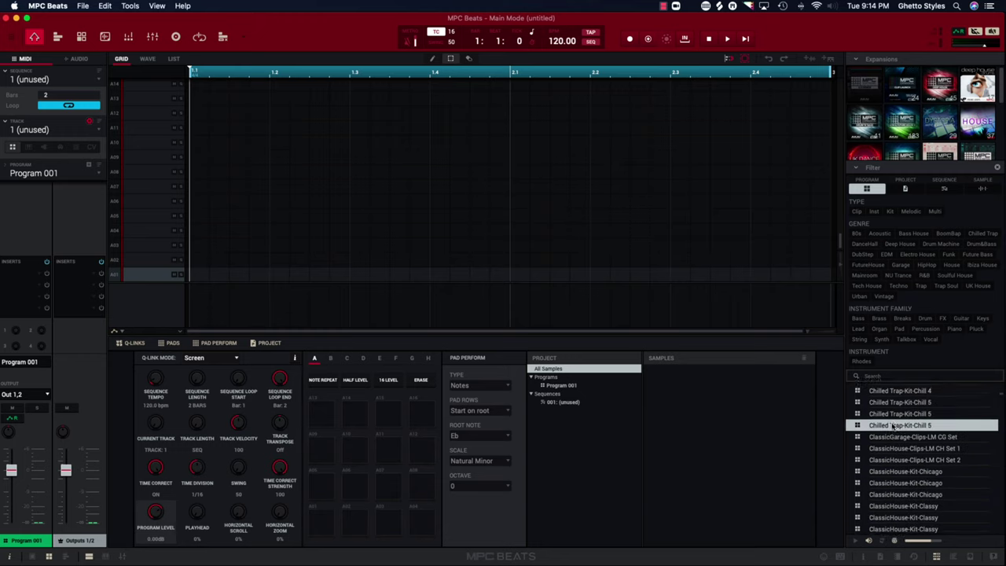
pyautogui.doubleClick(893, 422)
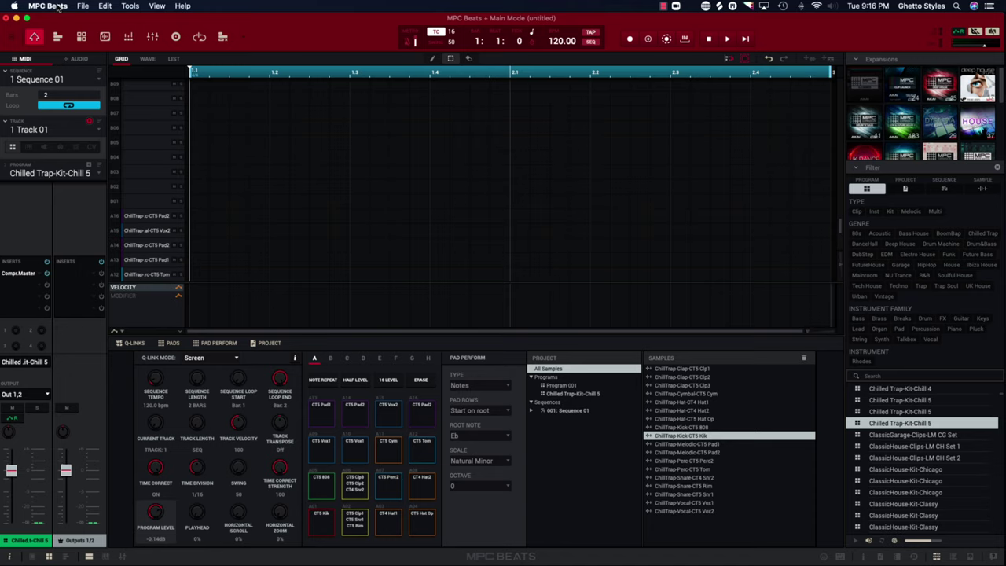
# In Preferences > MIDI / Sync, enable Control on Maschine MK3 Virtual Input and confirm with OK
pyautogui.click(58, 7)
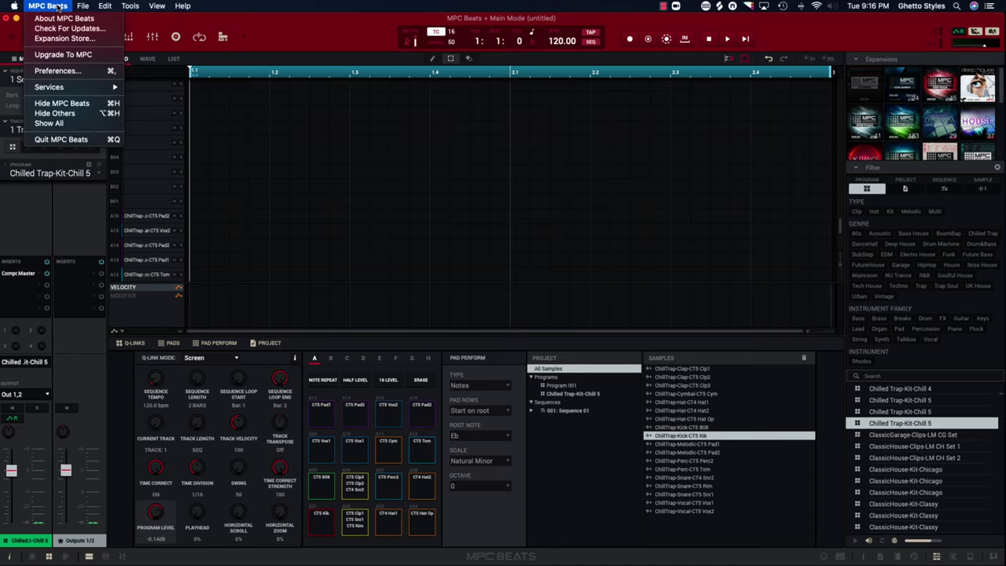
pyautogui.click(88, 72)
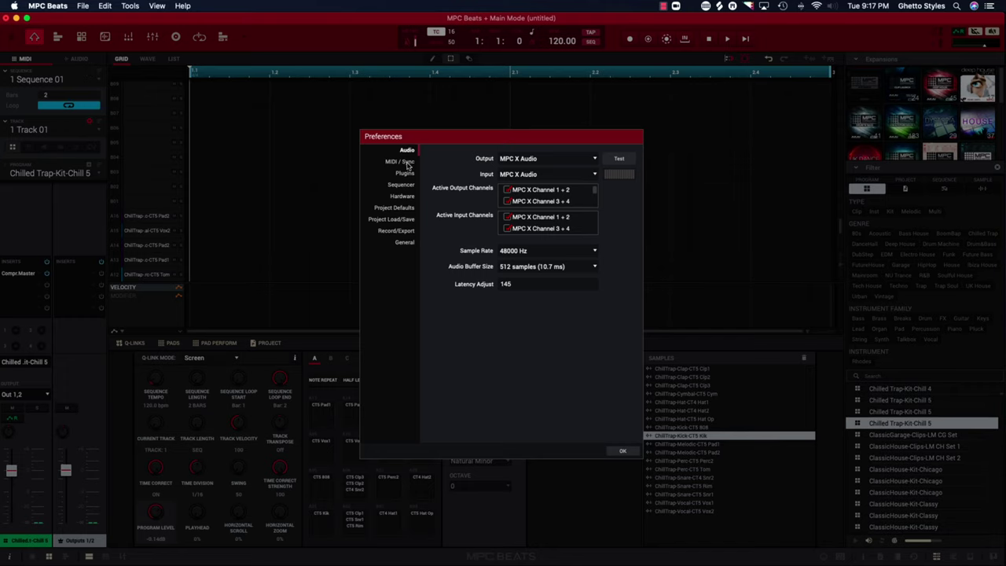
pyautogui.click(408, 162)
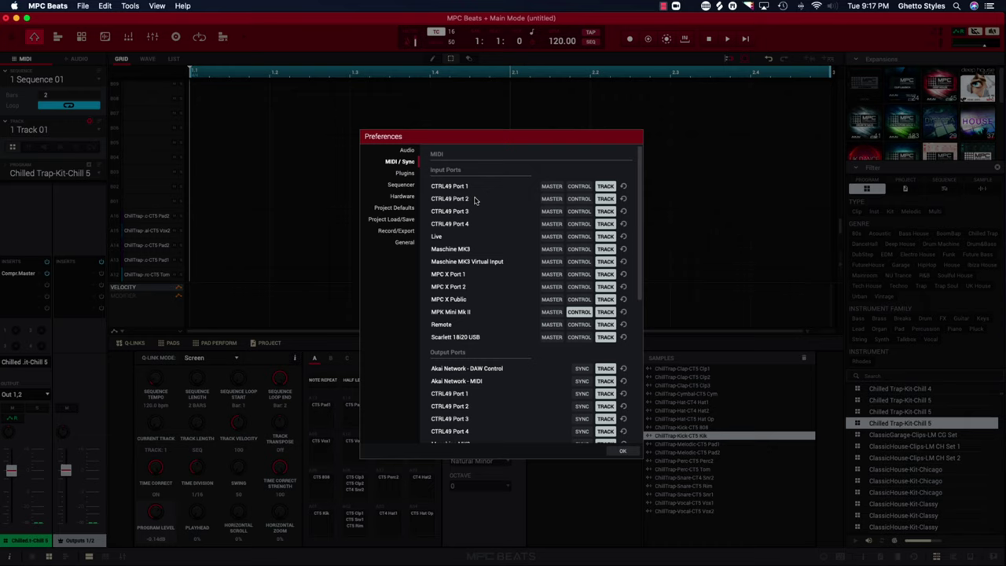
pyautogui.scroll(-2, 474, 200)
pyautogui.scroll(-1, 474, 200)
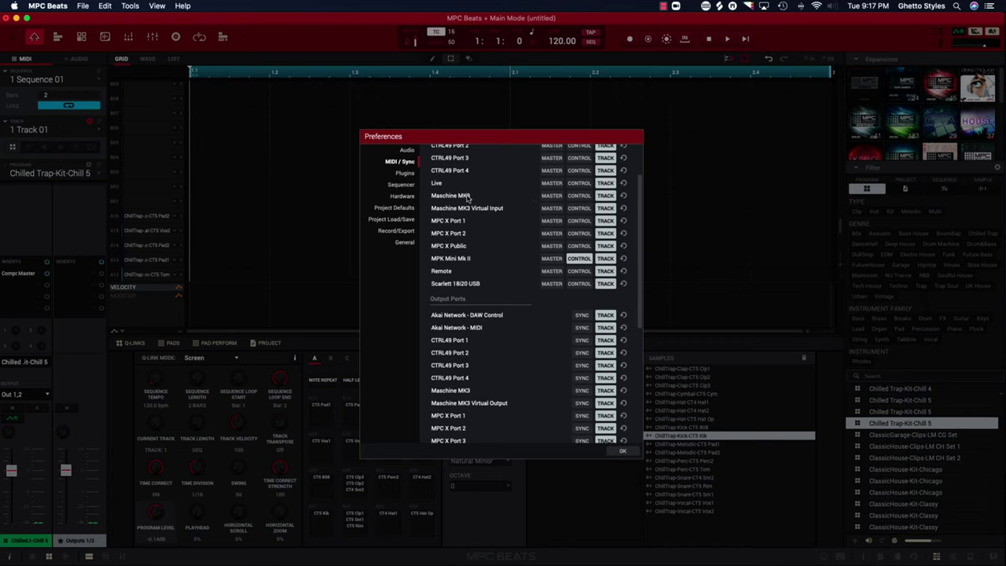
pyautogui.scroll(1, 473, 209)
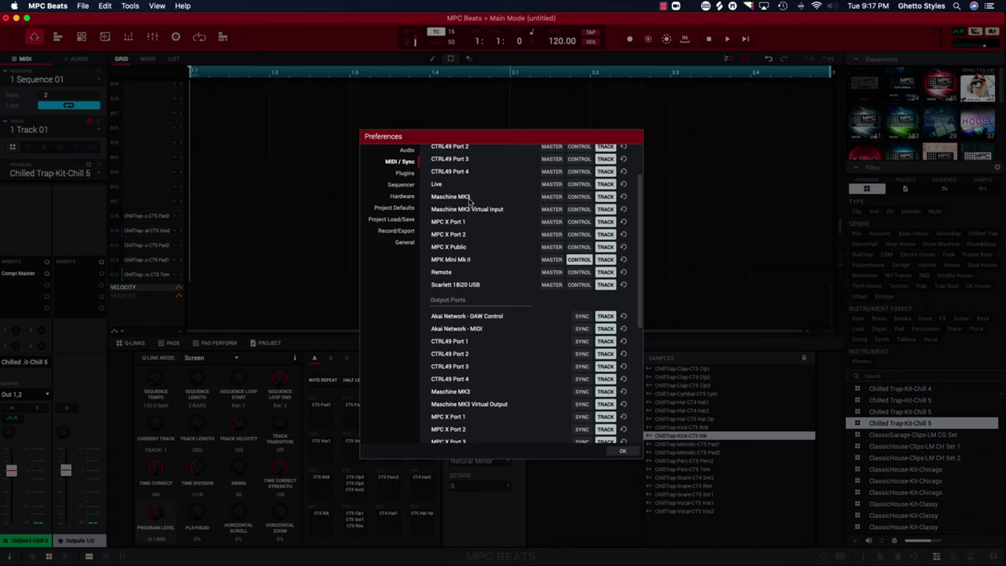
pyautogui.scroll(1, 453, 212)
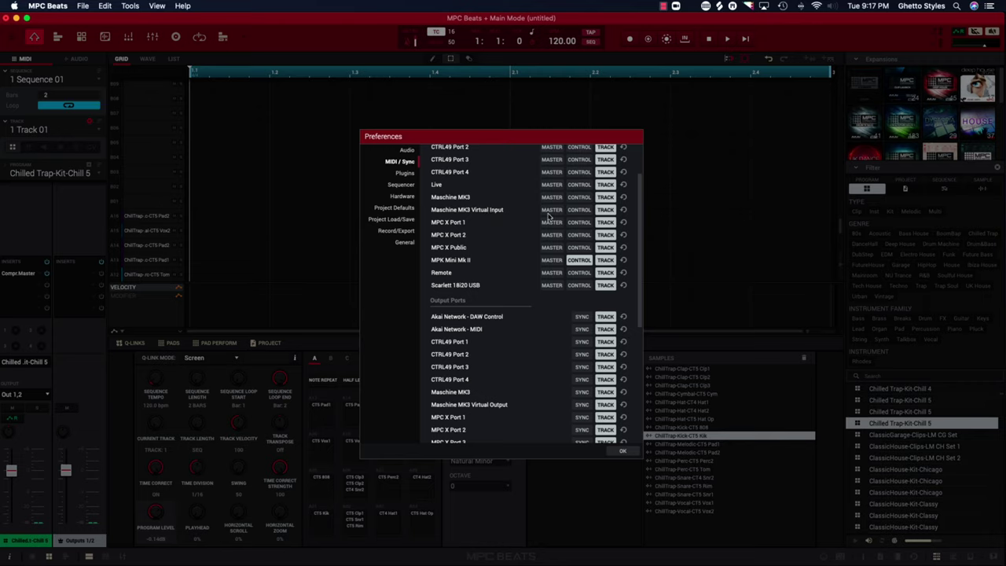
pyautogui.click(580, 212)
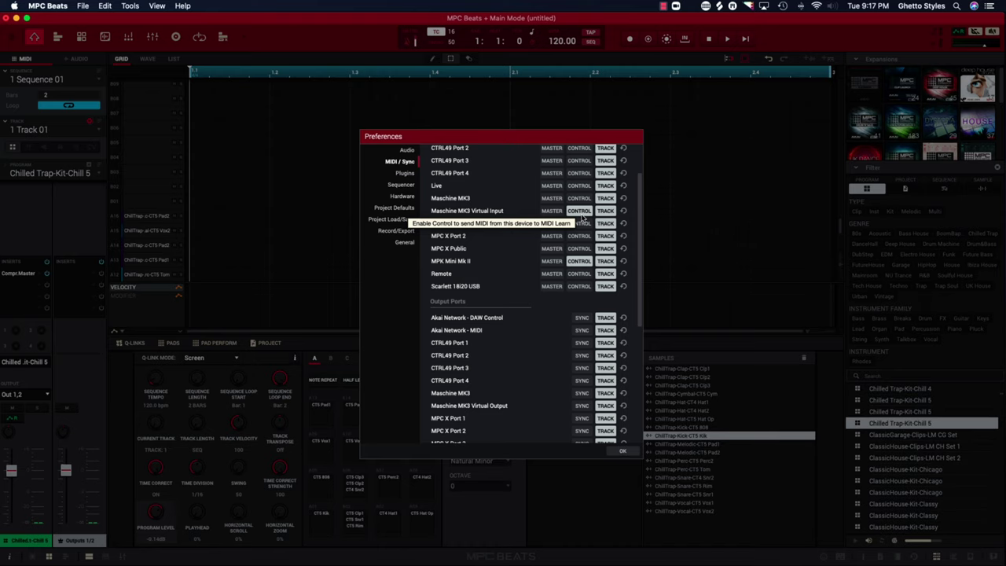
pyautogui.click(624, 454)
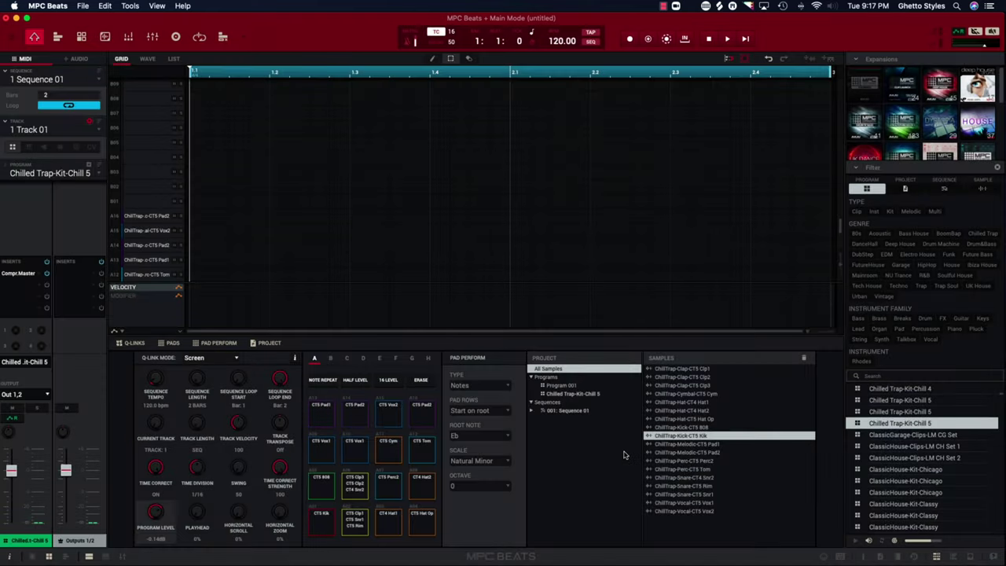